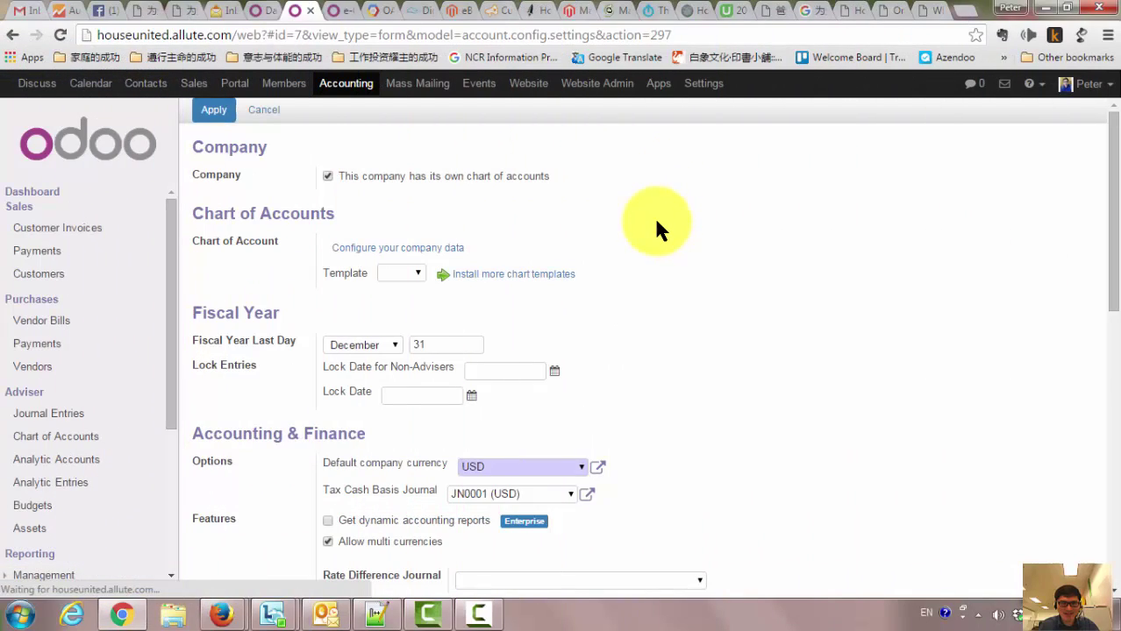
# Go from Odoo Settings to the Accounting dashboard and scroll its sidebar toward Configuration.
pyautogui.click(707, 85)
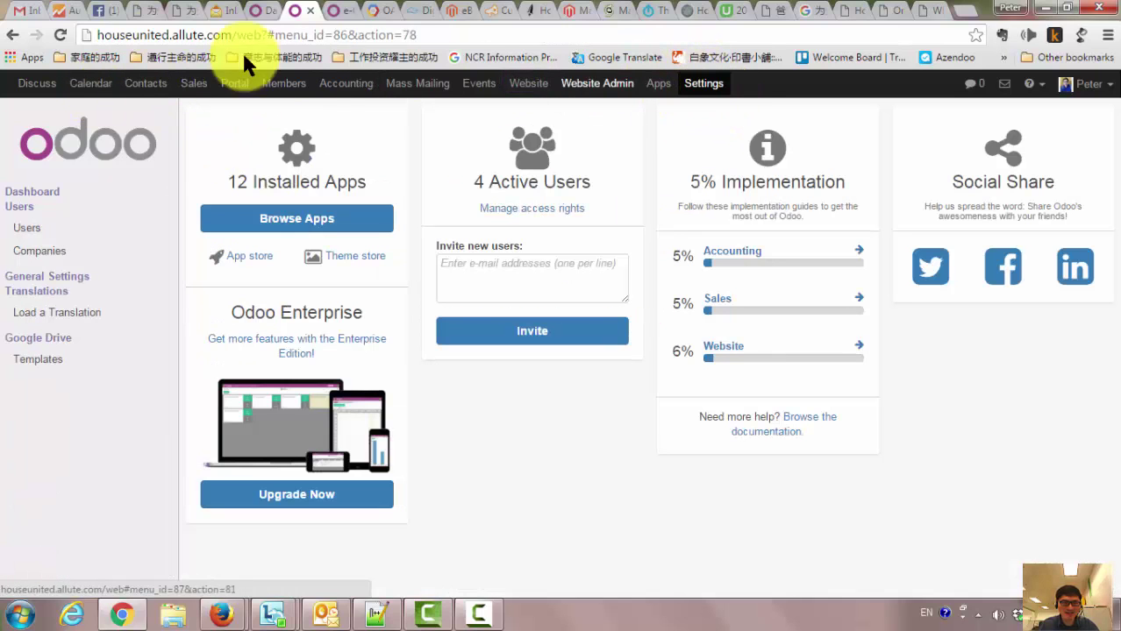
pyautogui.click(101, 99)
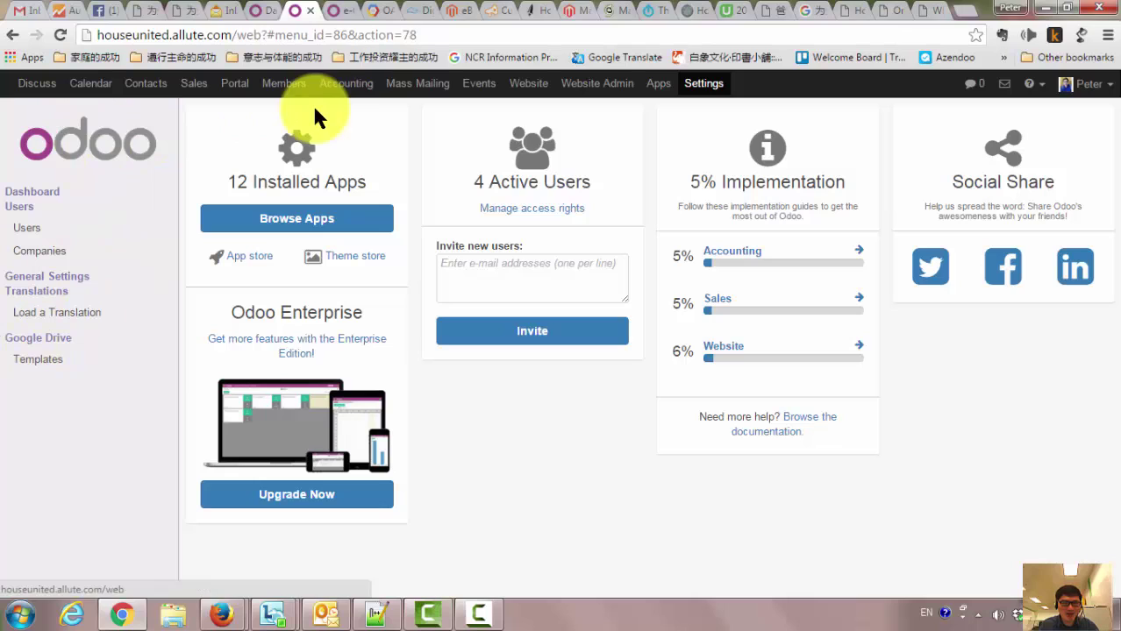
pyautogui.click(351, 88)
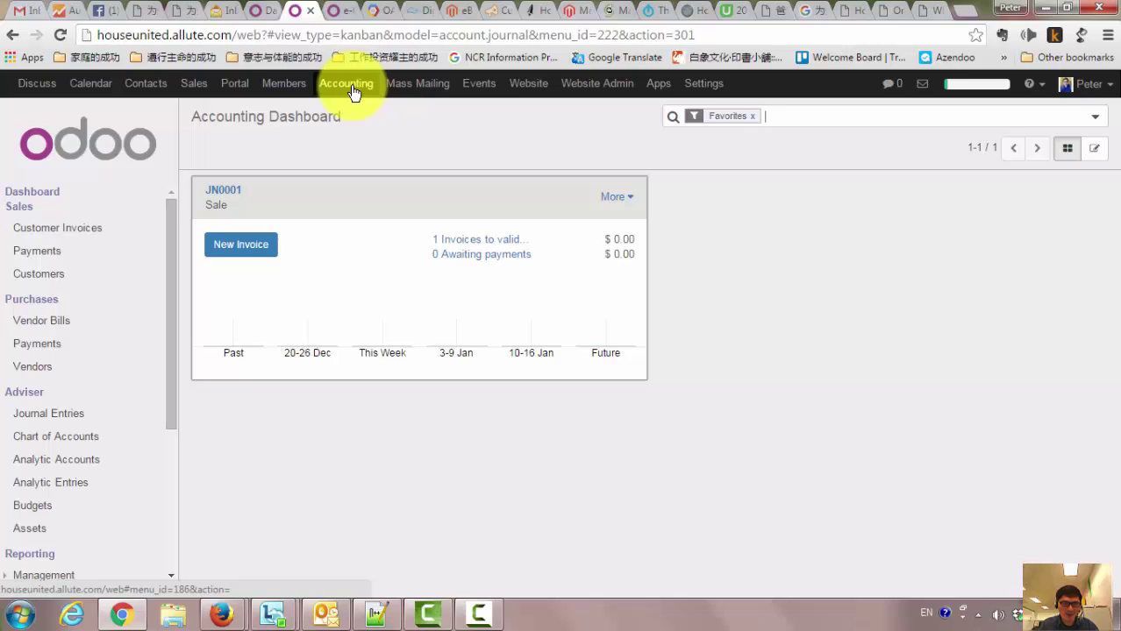
pyautogui.click(349, 91)
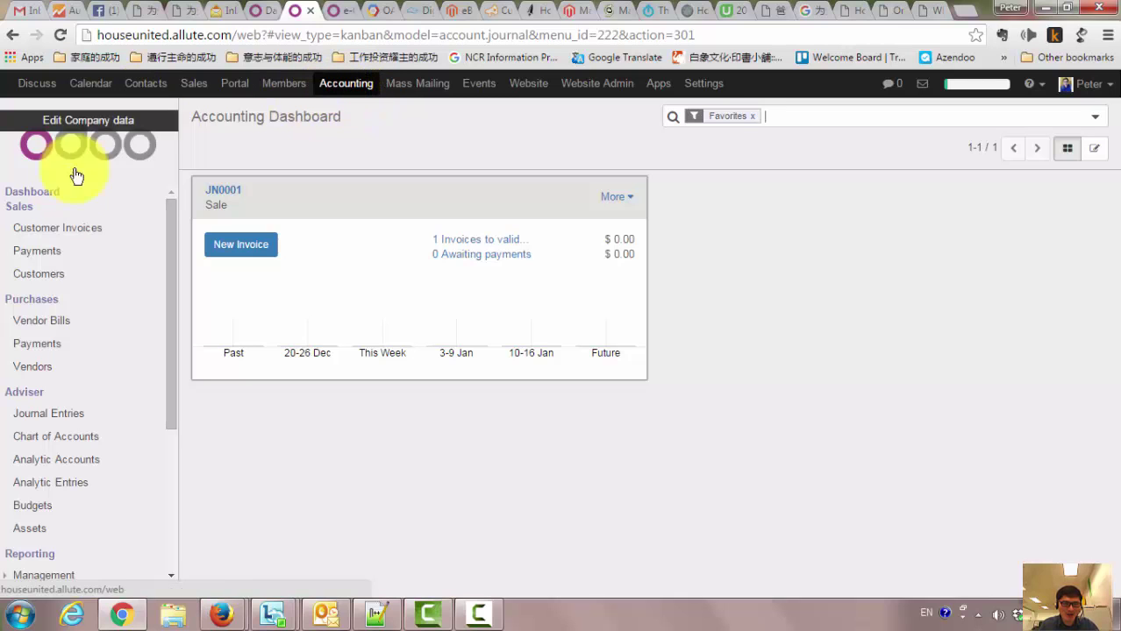
pyautogui.moveTo(171, 296); pyautogui.dragTo(134, 474)
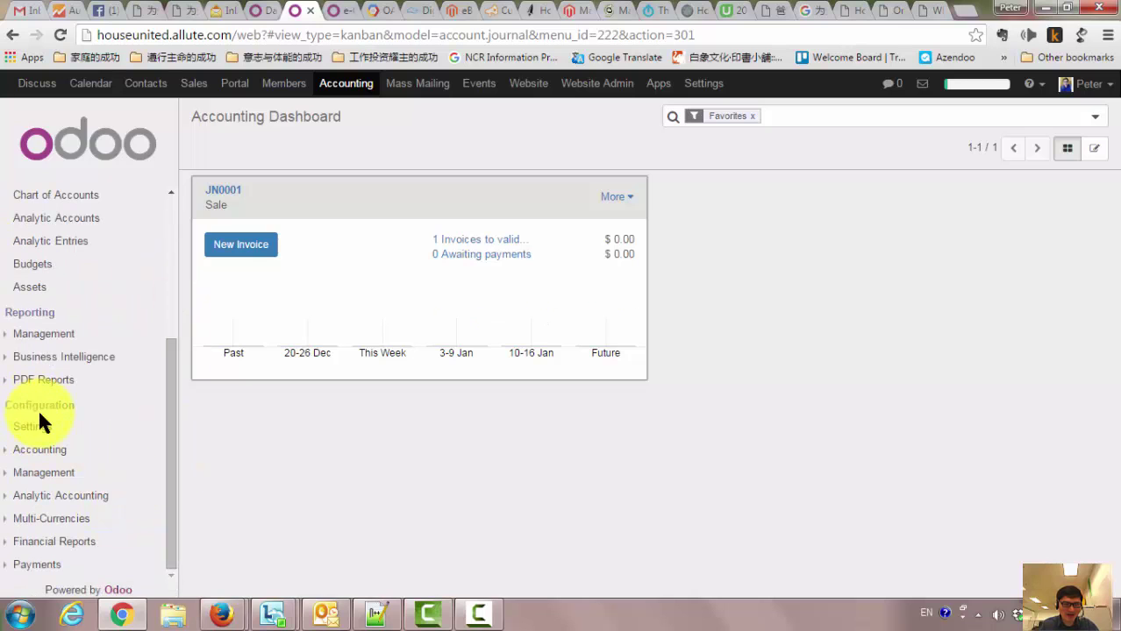
# Open Accounting Configuration > Settings and scroll down to the Invoicing & Payments section.
pyautogui.click(38, 436)
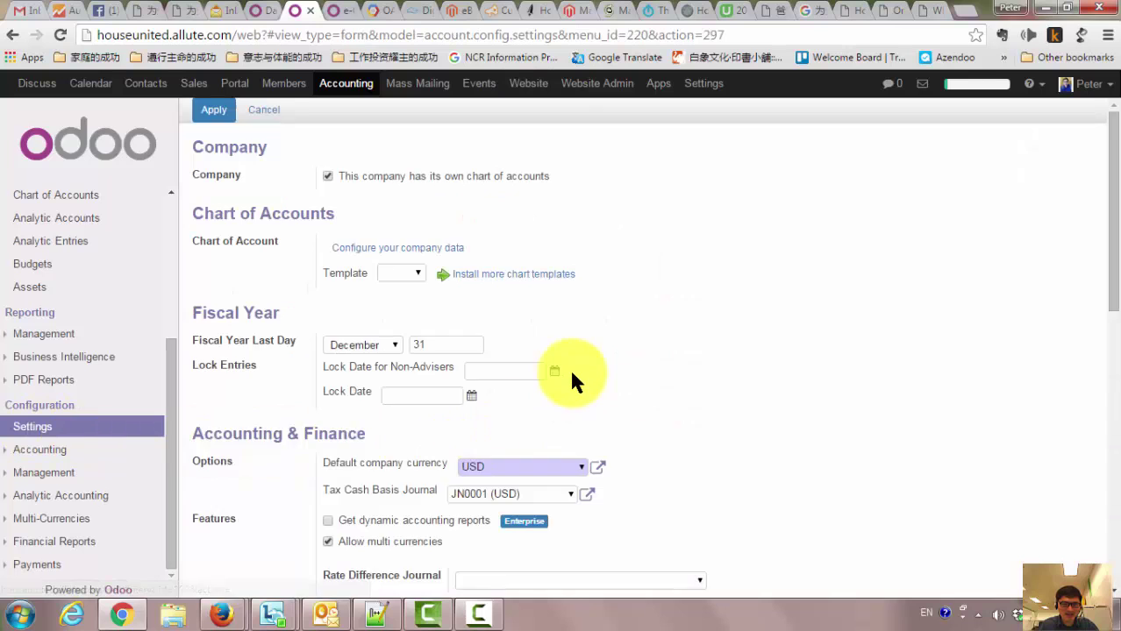
pyautogui.scroll(-2, 578, 384)
pyautogui.scroll(-2, 578, 384)
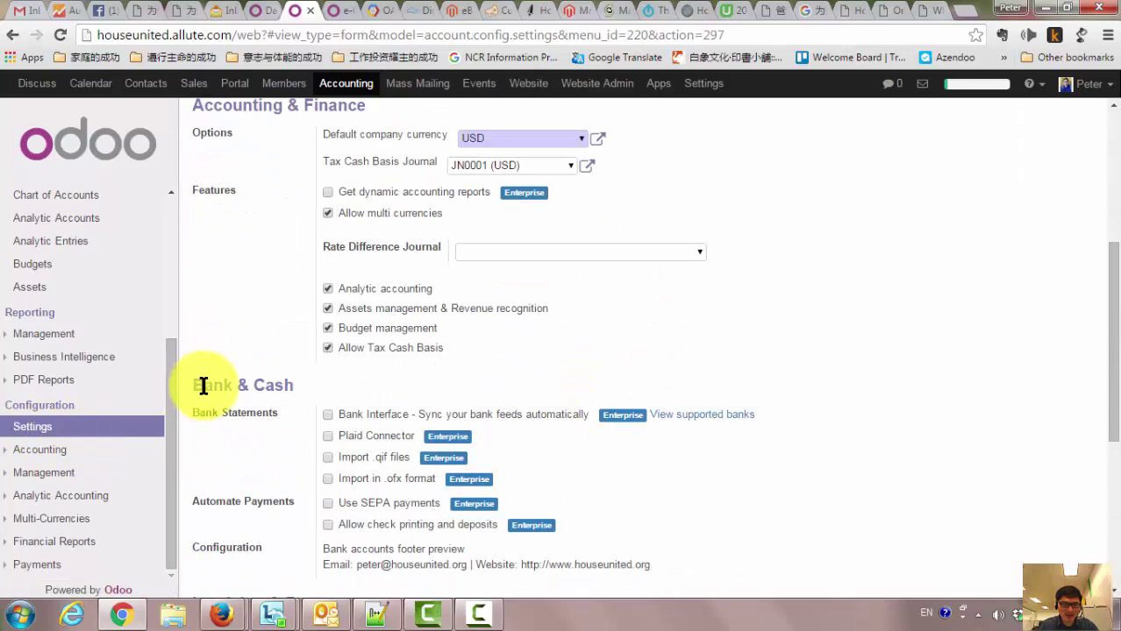
pyautogui.moveTo(291, 389); pyautogui.dragTo(185, 386)
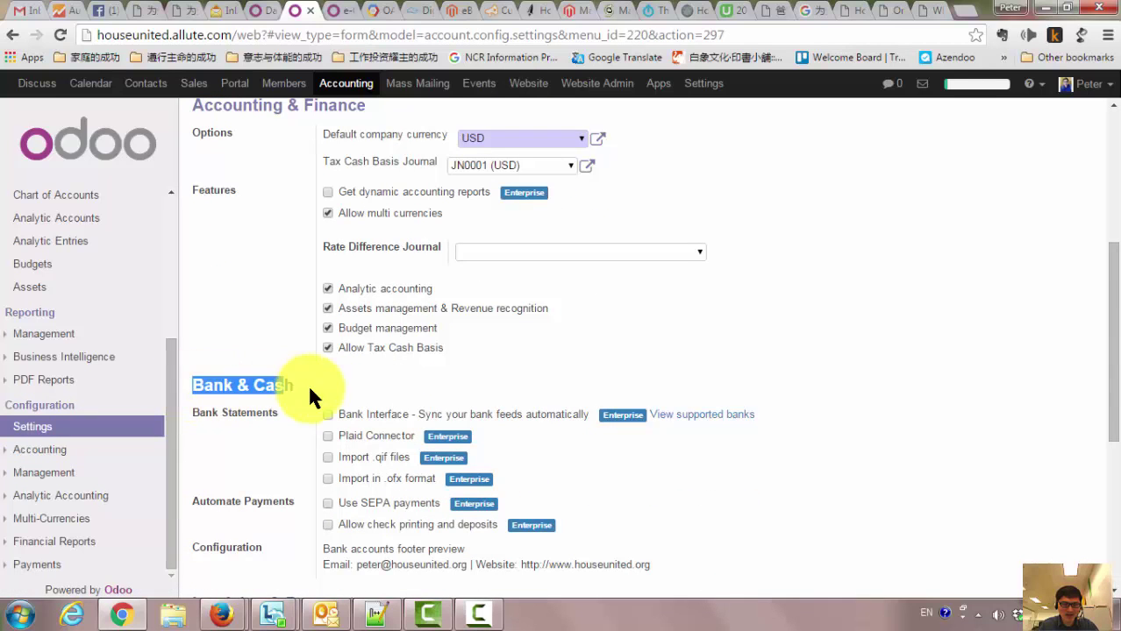
pyautogui.click(263, 389)
pyautogui.scroll(-2, 417, 498)
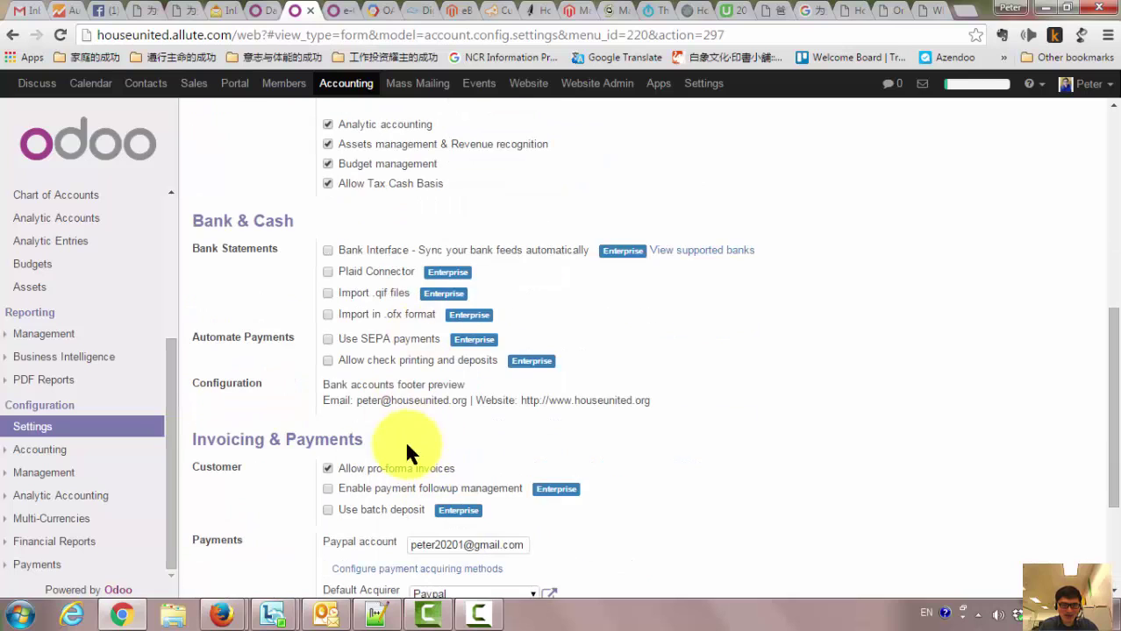
pyautogui.scroll(-2, 377, 454)
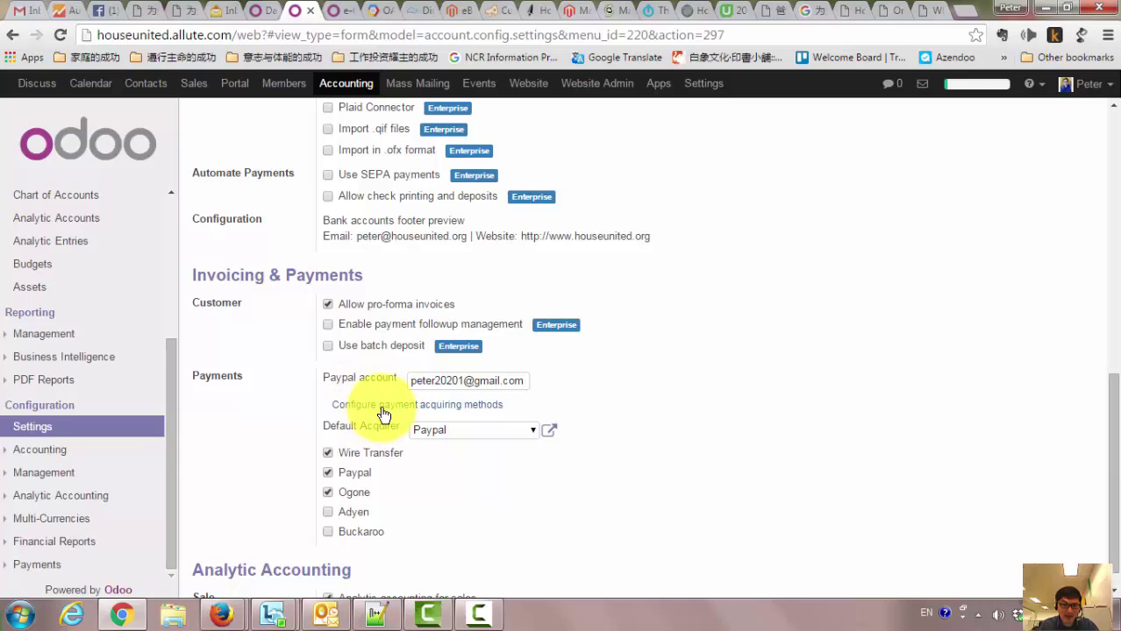
# From the payment acquirer list, start a new acquirer named 'Paypal', then discard it.
pyautogui.click(382, 408)
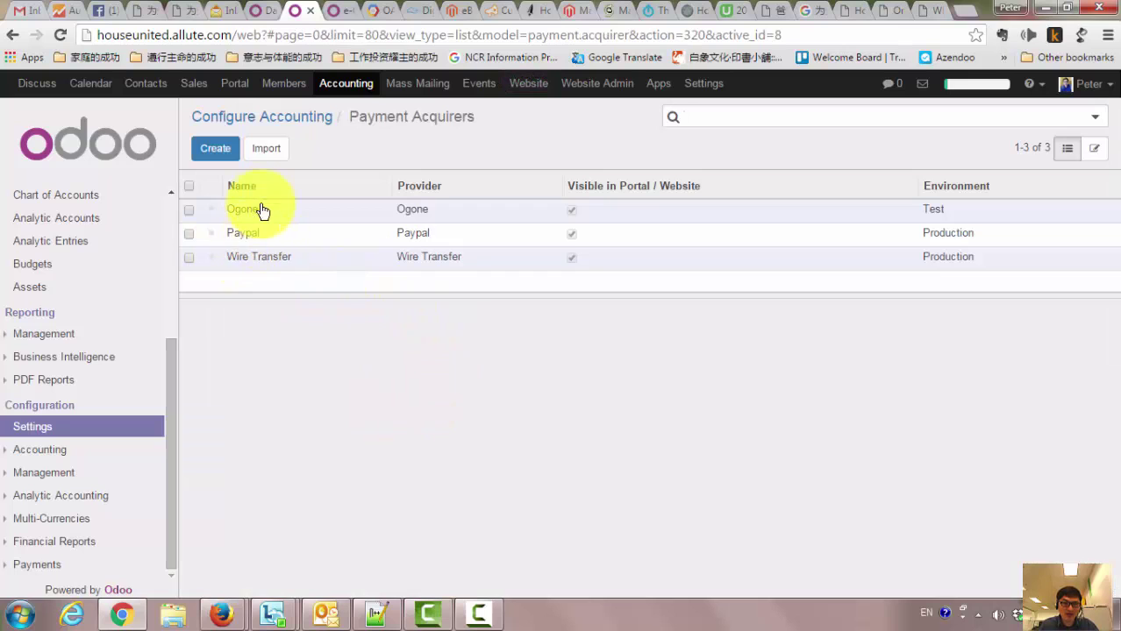
pyautogui.click(215, 164)
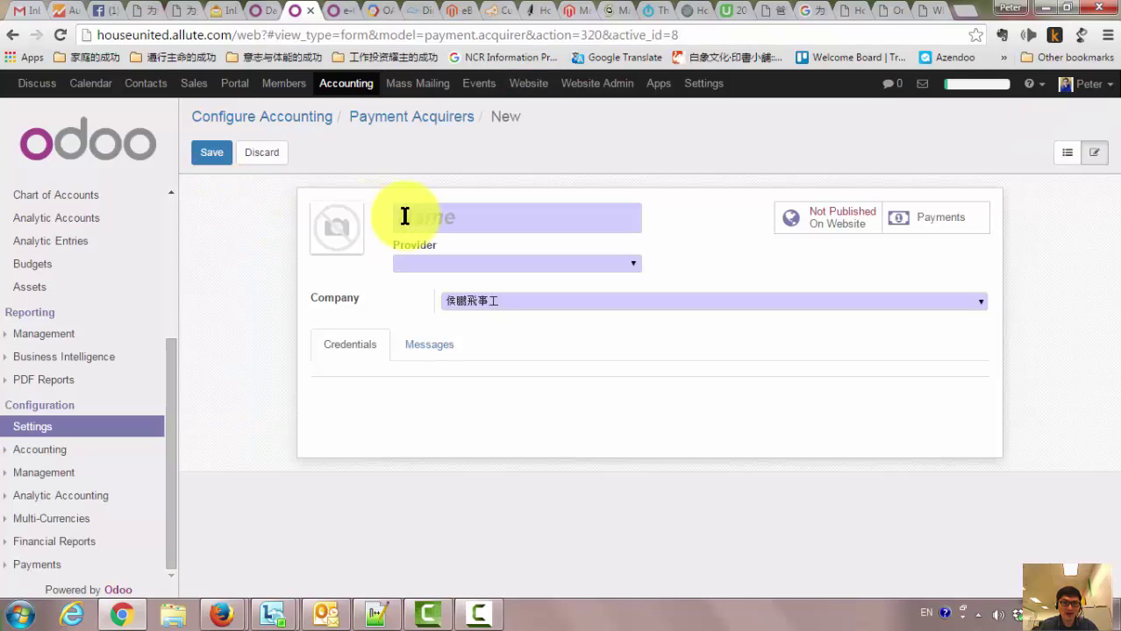
pyautogui.click(426, 218)
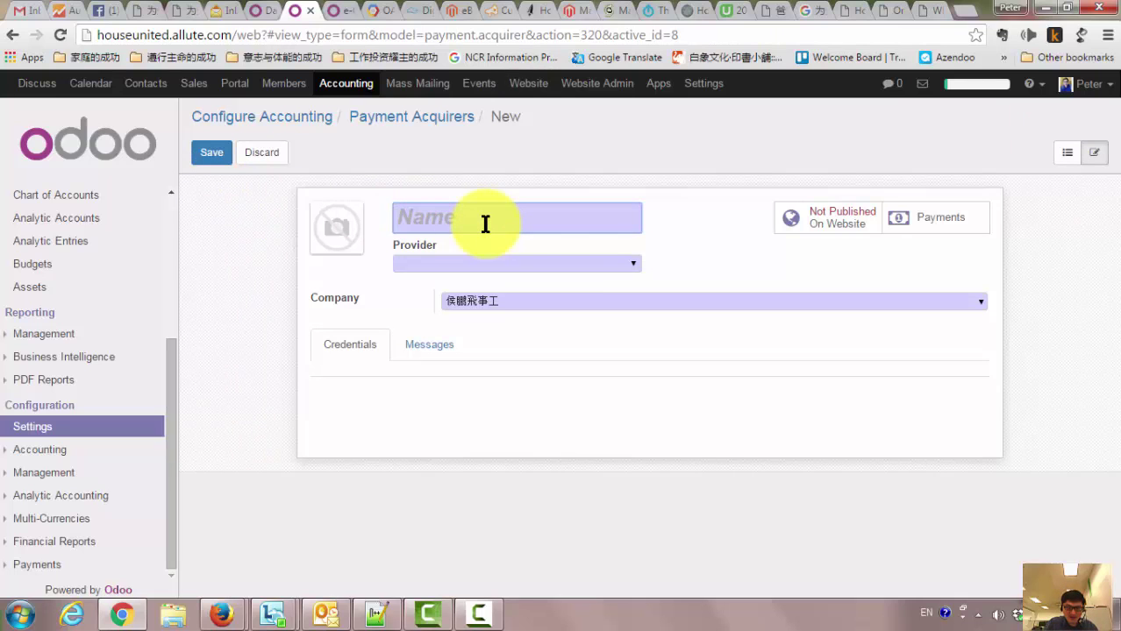
pyautogui.write('Paypal')
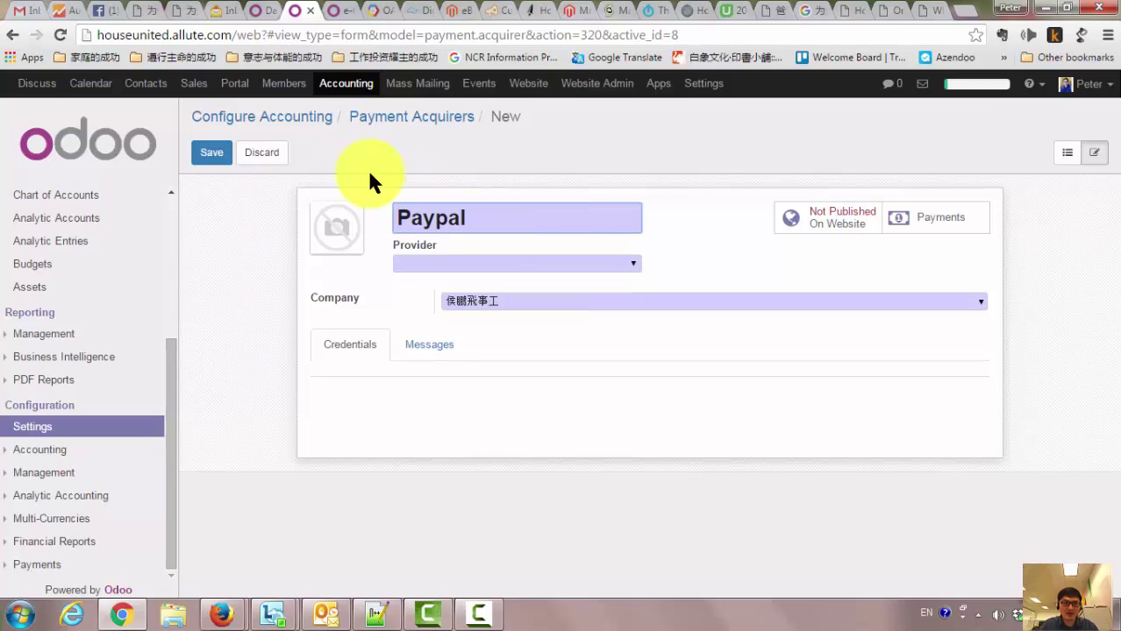
pyautogui.click(269, 158)
pyautogui.click(395, 230)
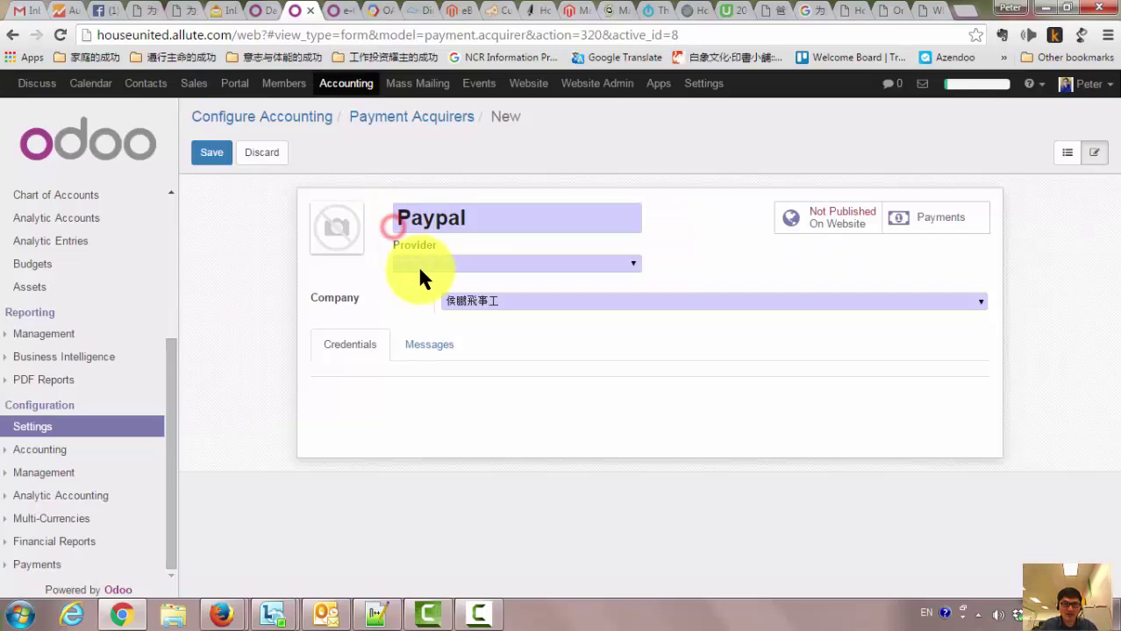
pyautogui.click(257, 164)
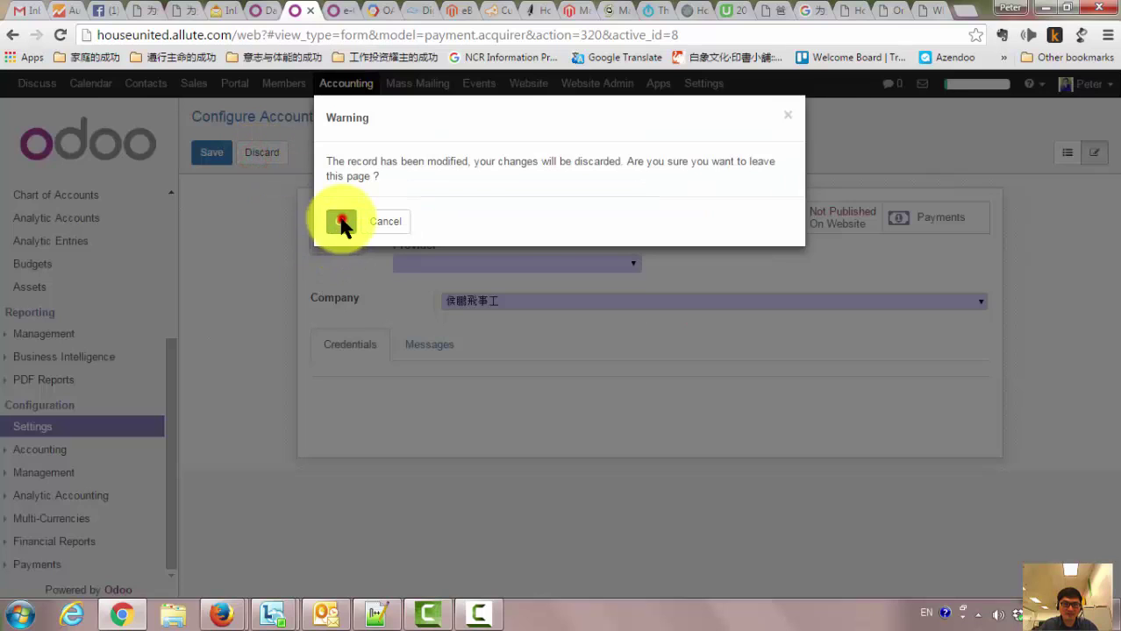
pyautogui.click(339, 221)
# Open the existing Paypal acquirer and review its email and merchant ID, discarding without changes.
pyautogui.click(249, 235)
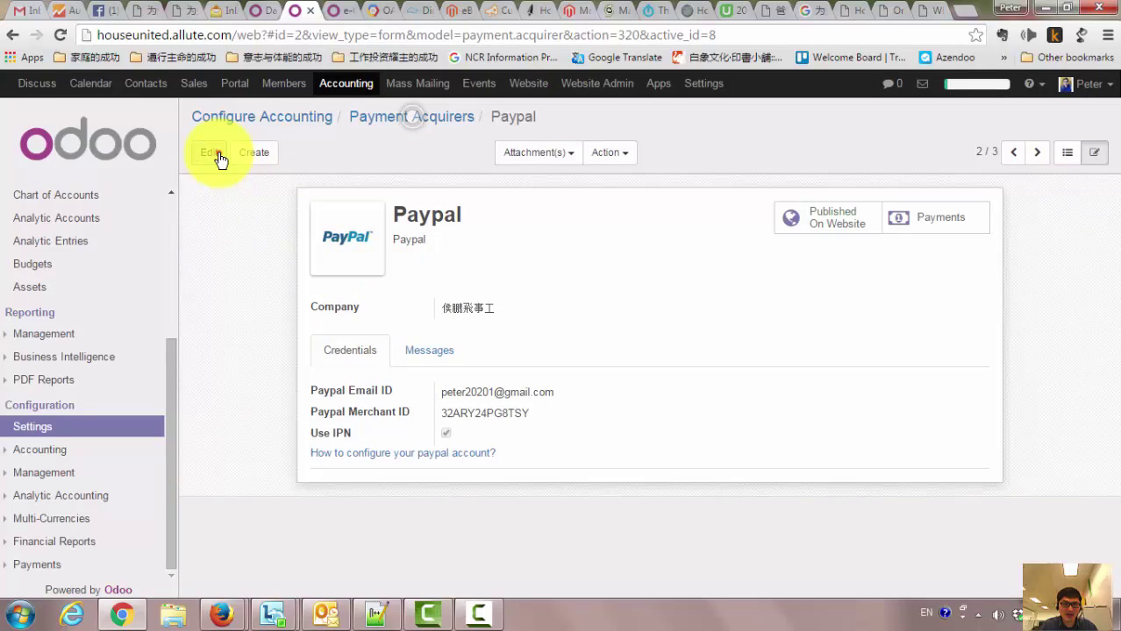
pyautogui.click(213, 154)
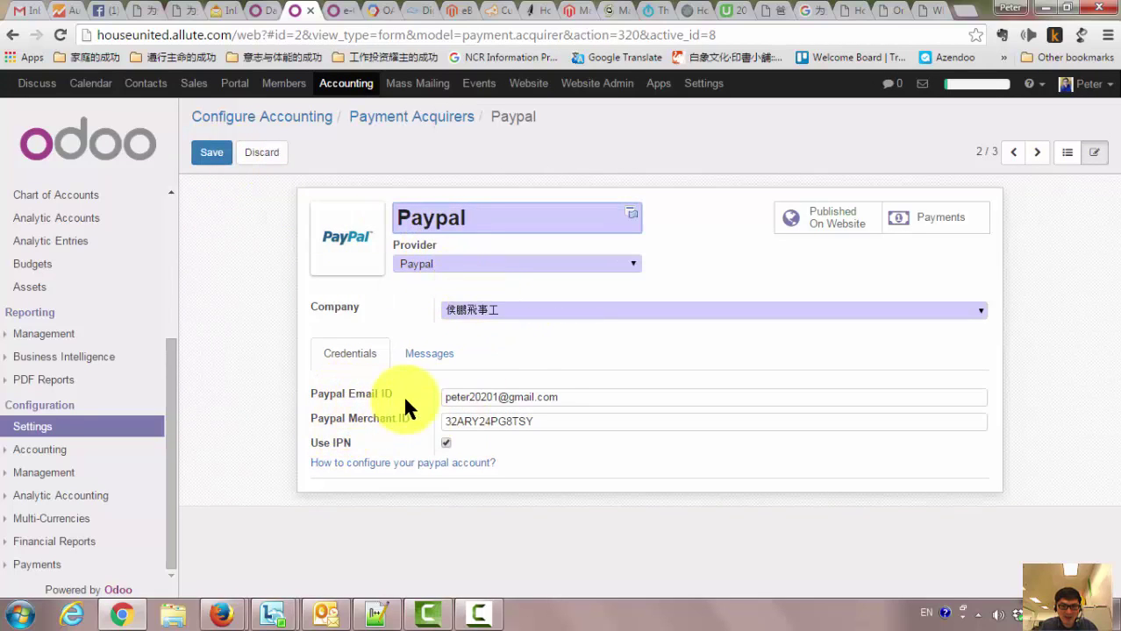
pyautogui.moveTo(562, 400); pyautogui.dragTo(418, 406)
pyautogui.click(360, 419)
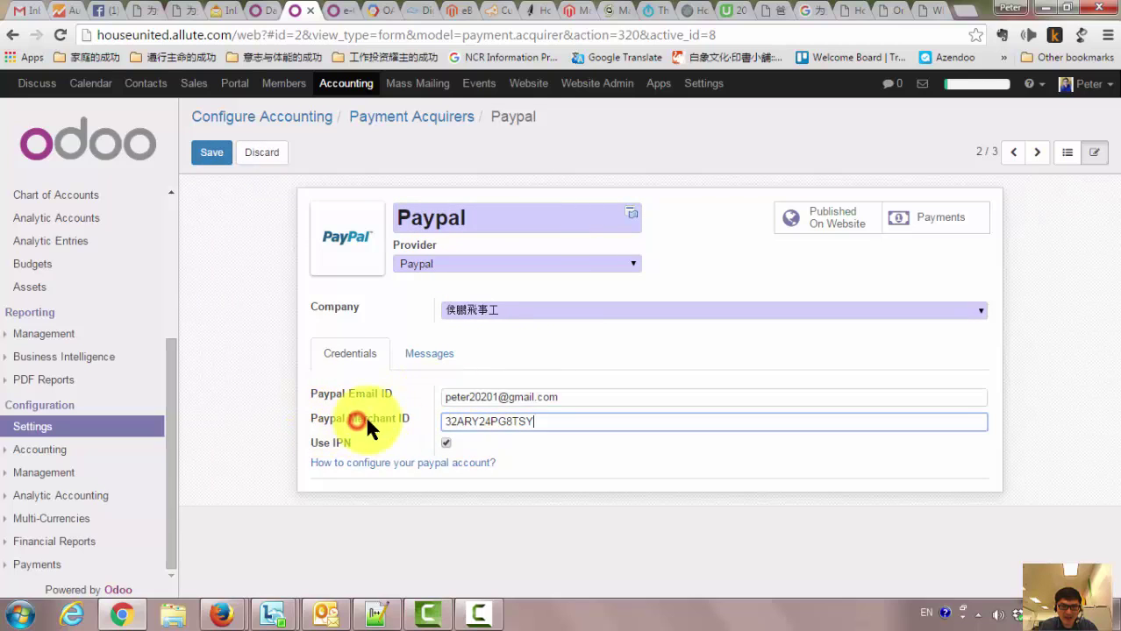
pyautogui.moveTo(563, 421); pyautogui.dragTo(428, 419)
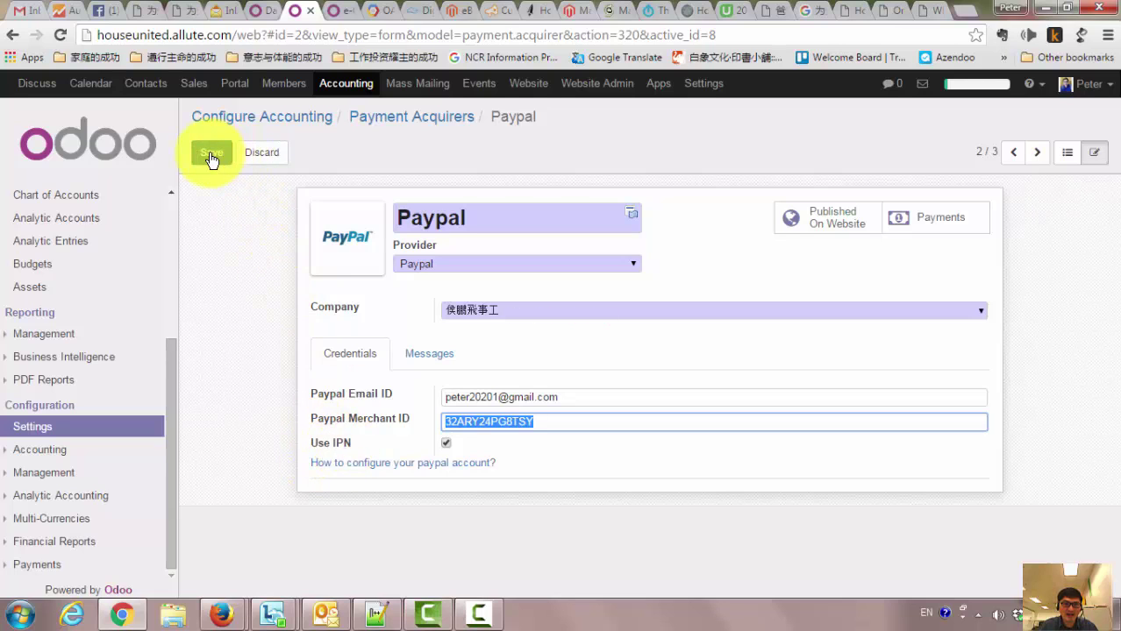
pyautogui.click(279, 158)
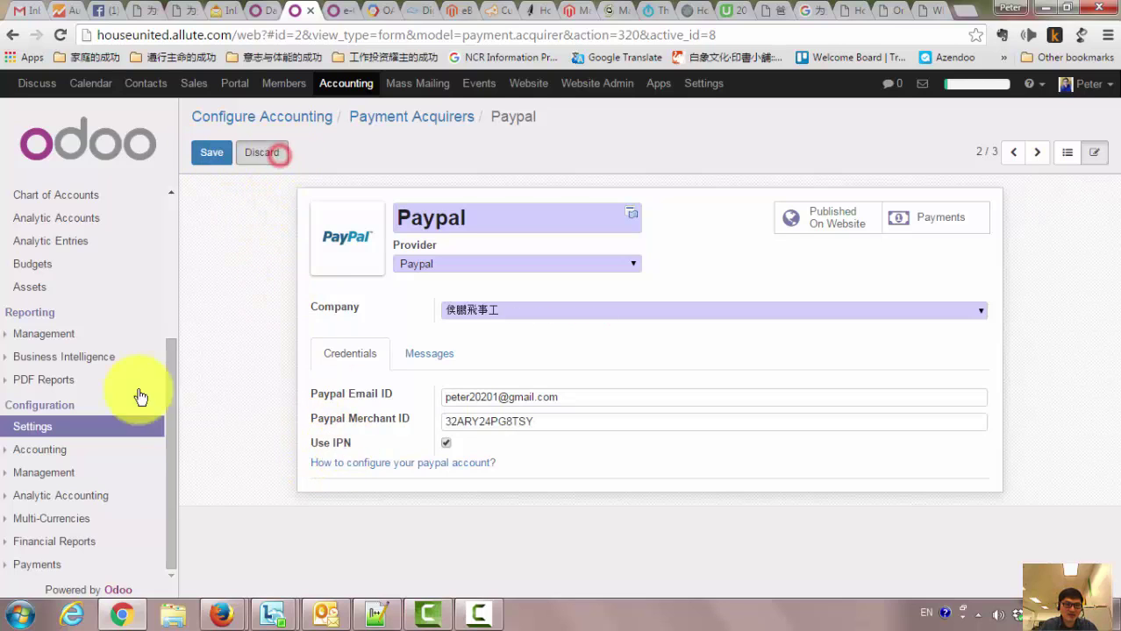
pyautogui.click(27, 427)
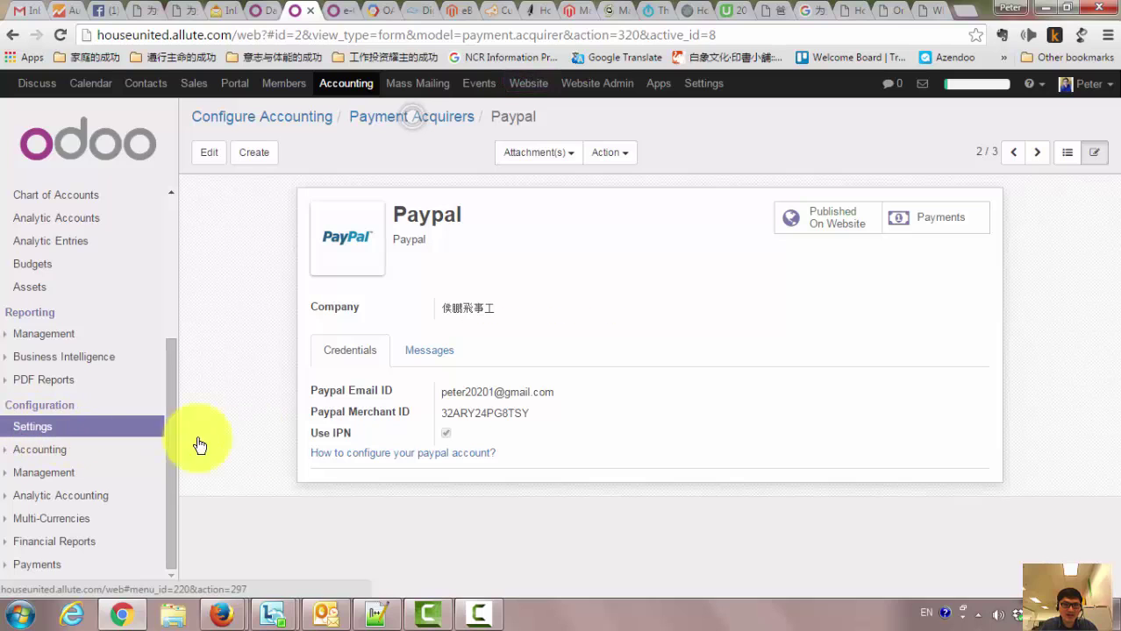
# Choose Paypal as the Default Acquirer in the Invoicing & Payments settings.
pyautogui.scroll(-3, 406, 481)
pyautogui.scroll(-2, 406, 478)
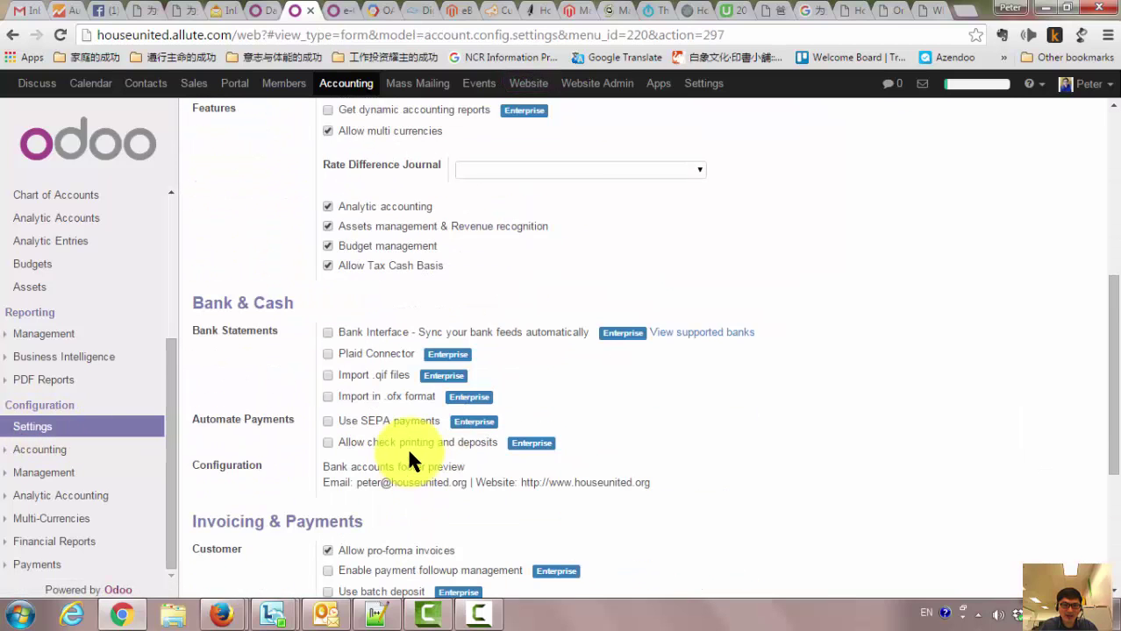
pyautogui.scroll(-3, 399, 474)
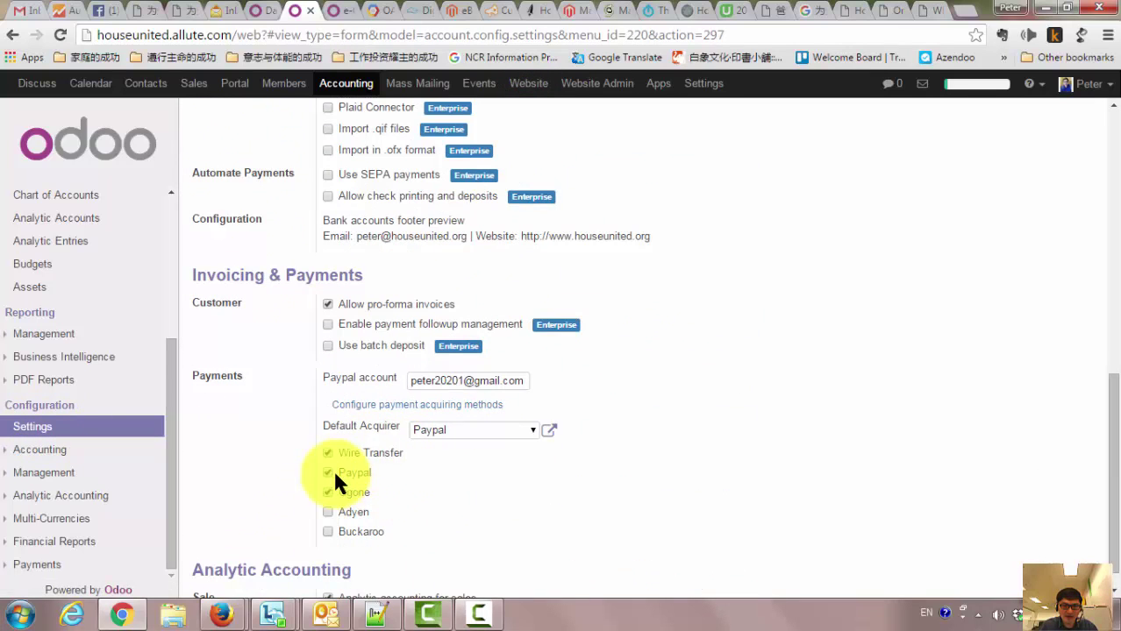
pyautogui.click(534, 432)
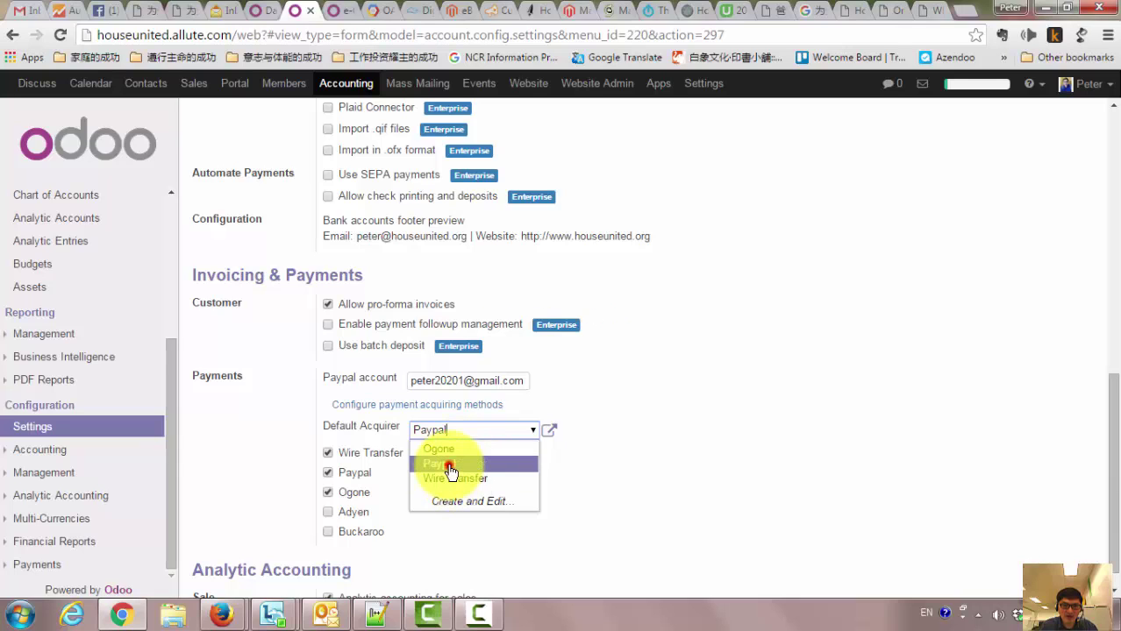
pyautogui.click(449, 465)
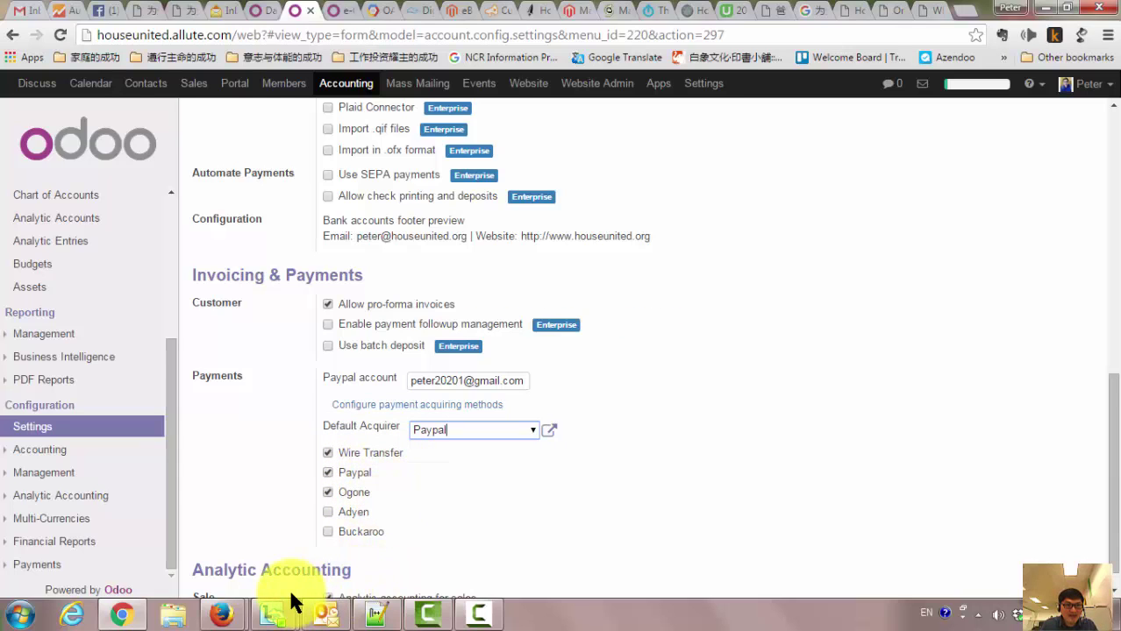
pyautogui.moveTo(221, 616)
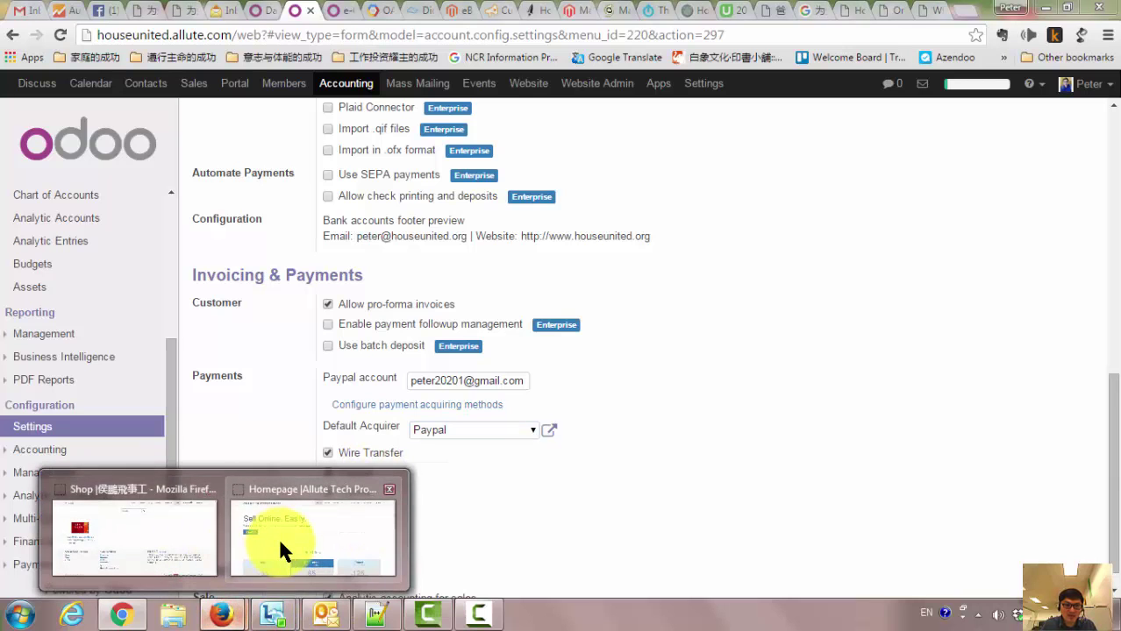
# Add quantity 3 of House United Worship Album 1 to the shop cart (27.00 €).
pyautogui.click(210, 526)
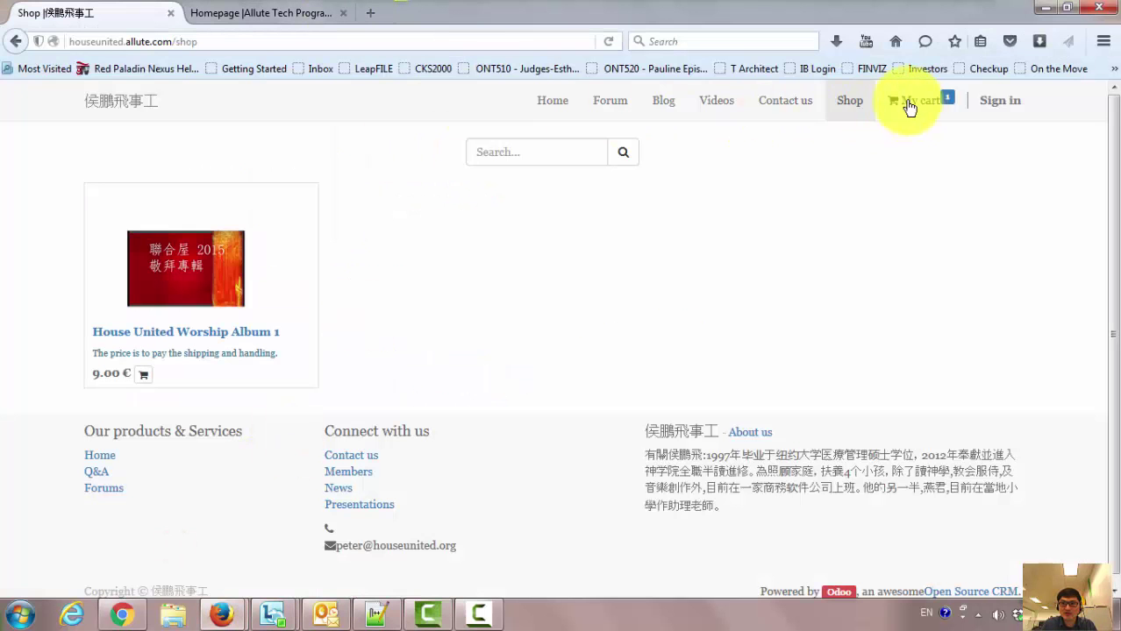
pyautogui.click(848, 104)
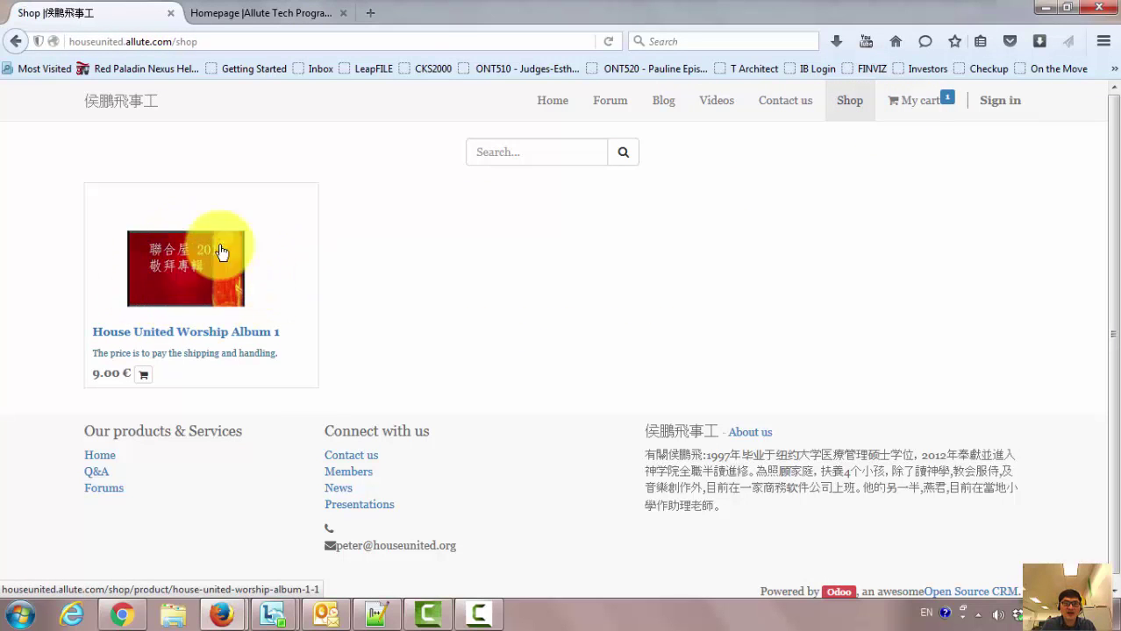
pyautogui.click(192, 299)
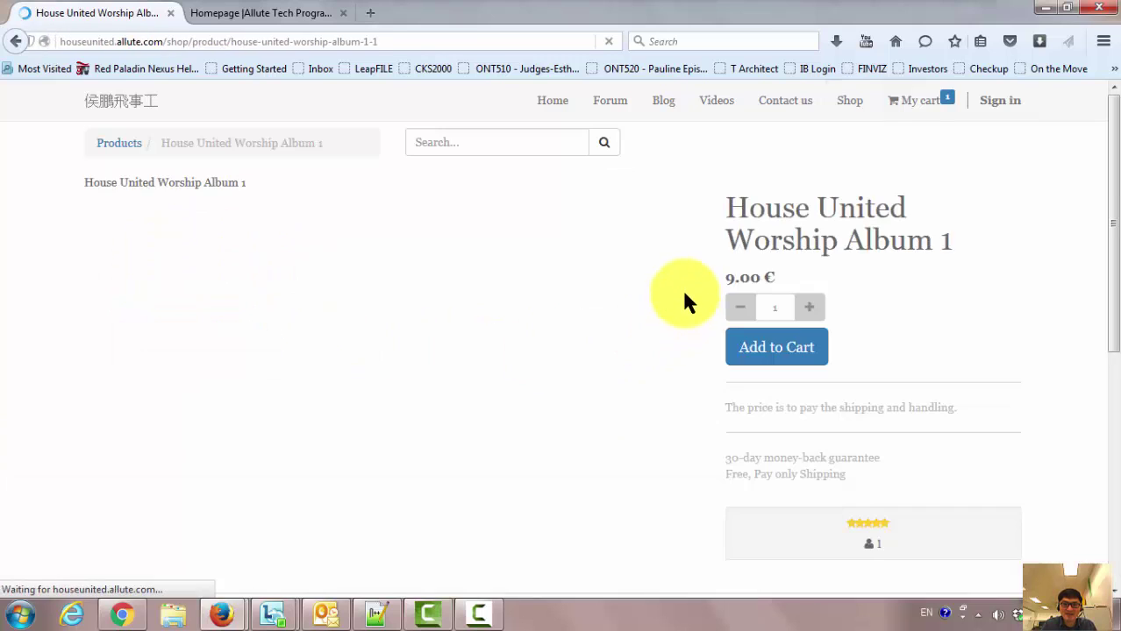
pyautogui.click(811, 309)
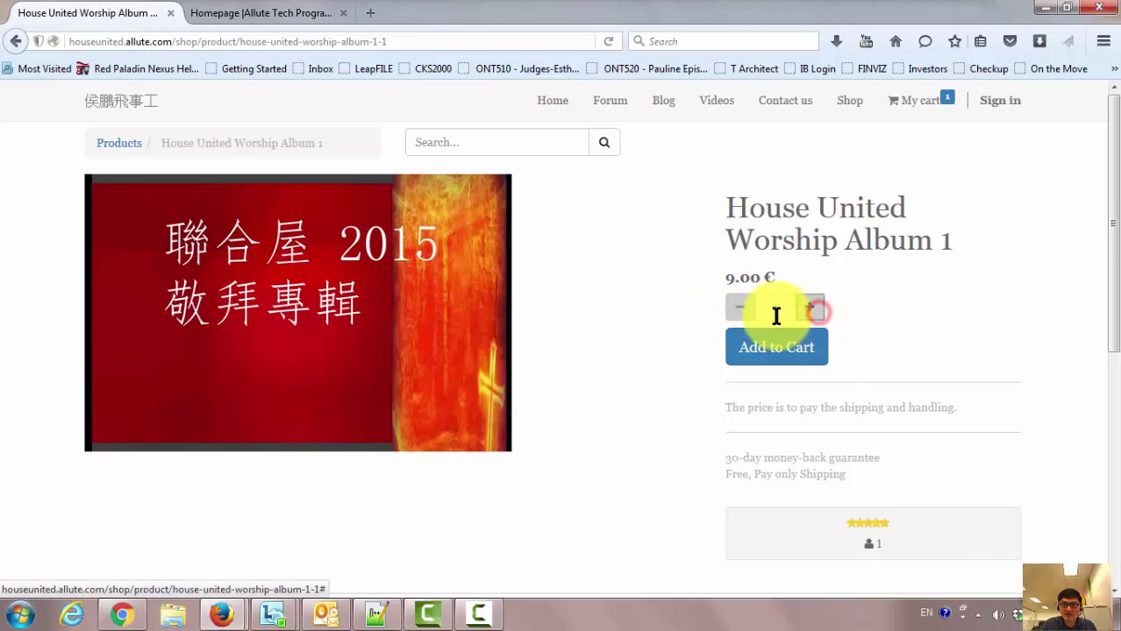
pyautogui.click(808, 306)
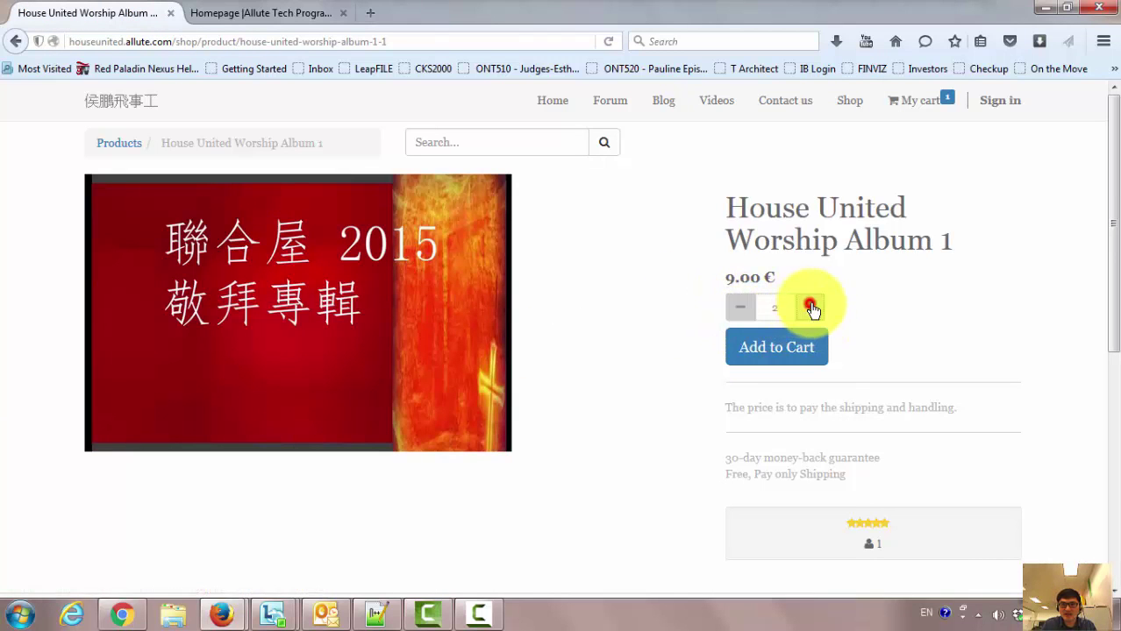
pyautogui.click(775, 349)
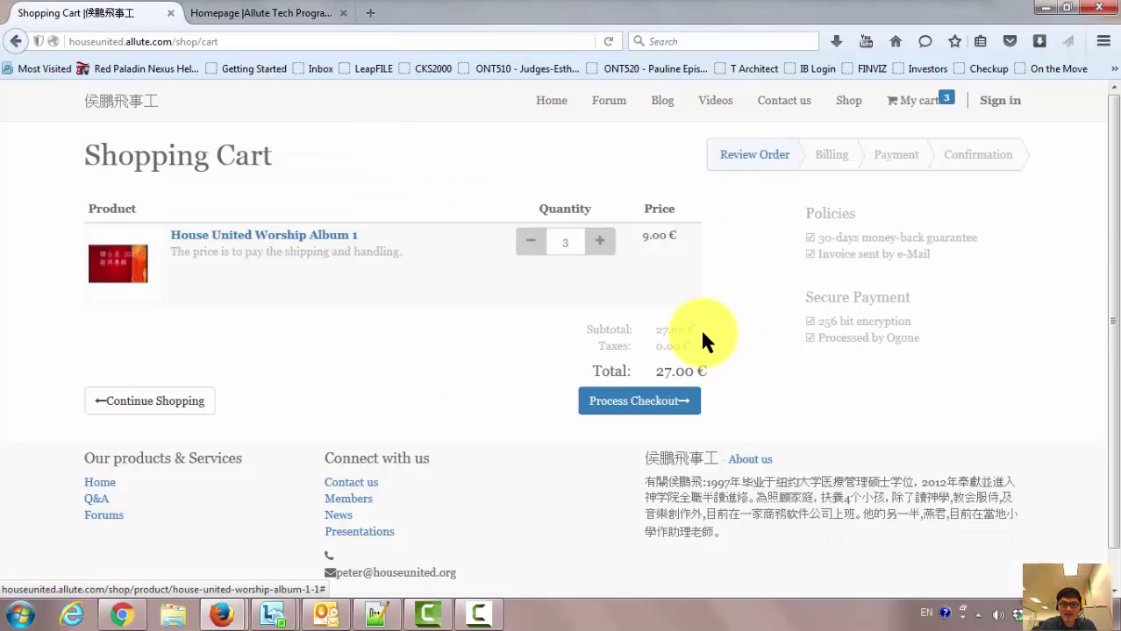
# Check out with Company Name '1234', confirm billing, and select Paypal as payment method.
pyautogui.click(619, 412)
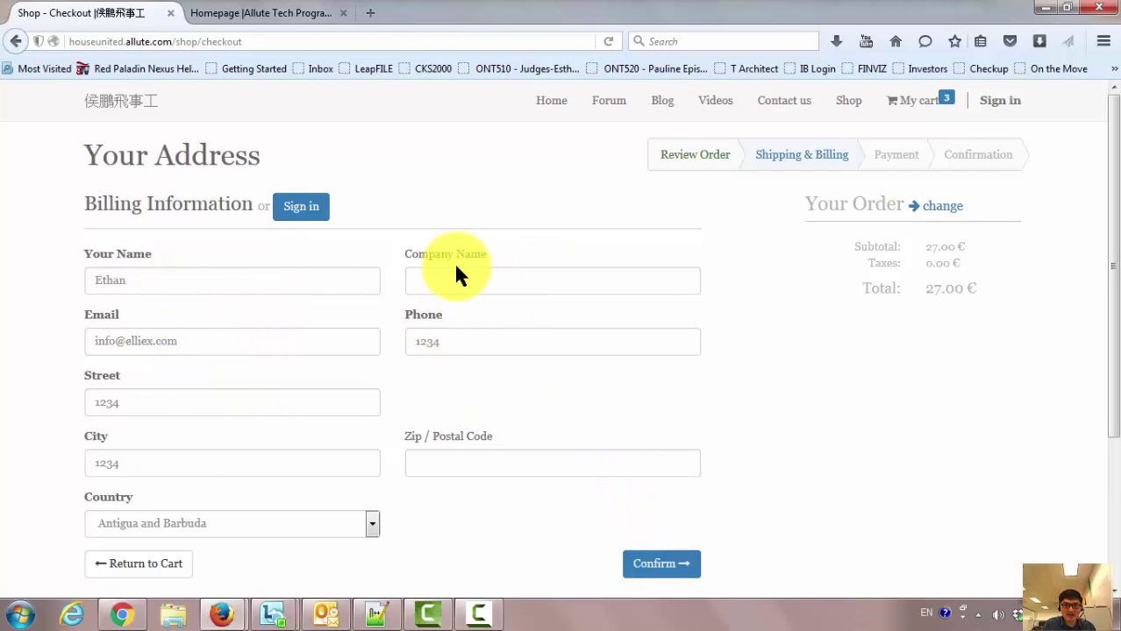
pyautogui.write('1234')
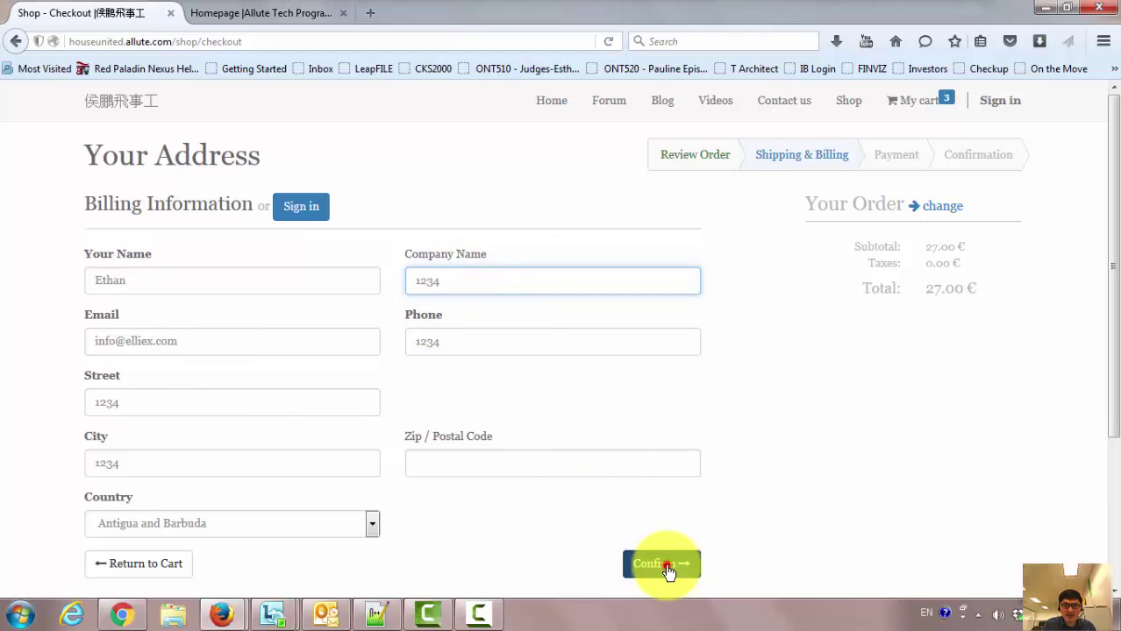
pyautogui.click(672, 558)
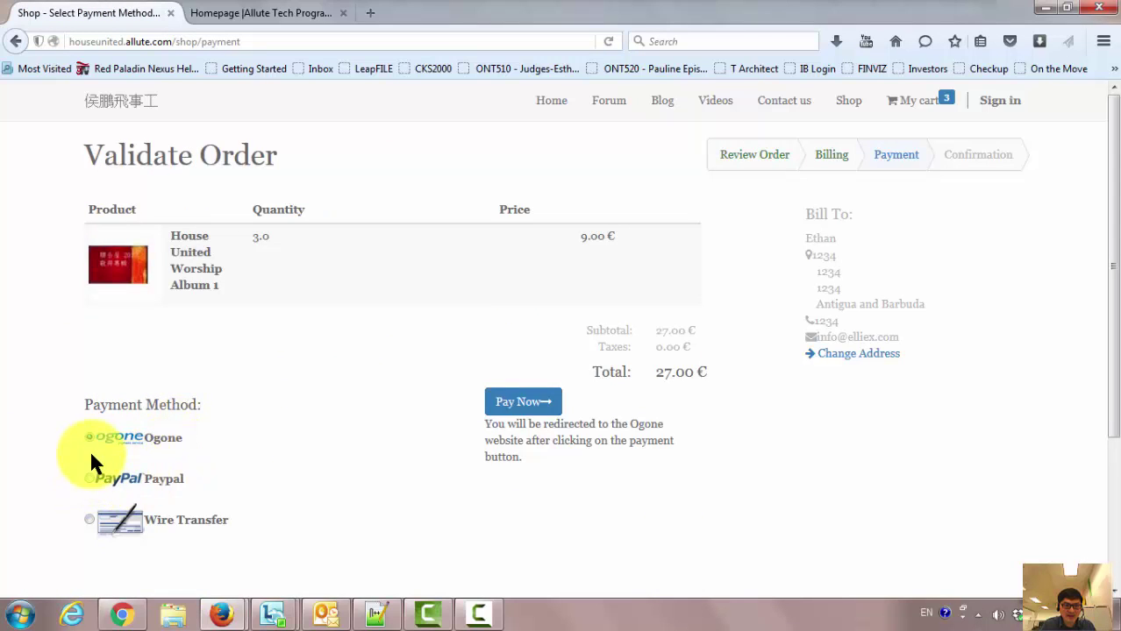
pyautogui.click(88, 479)
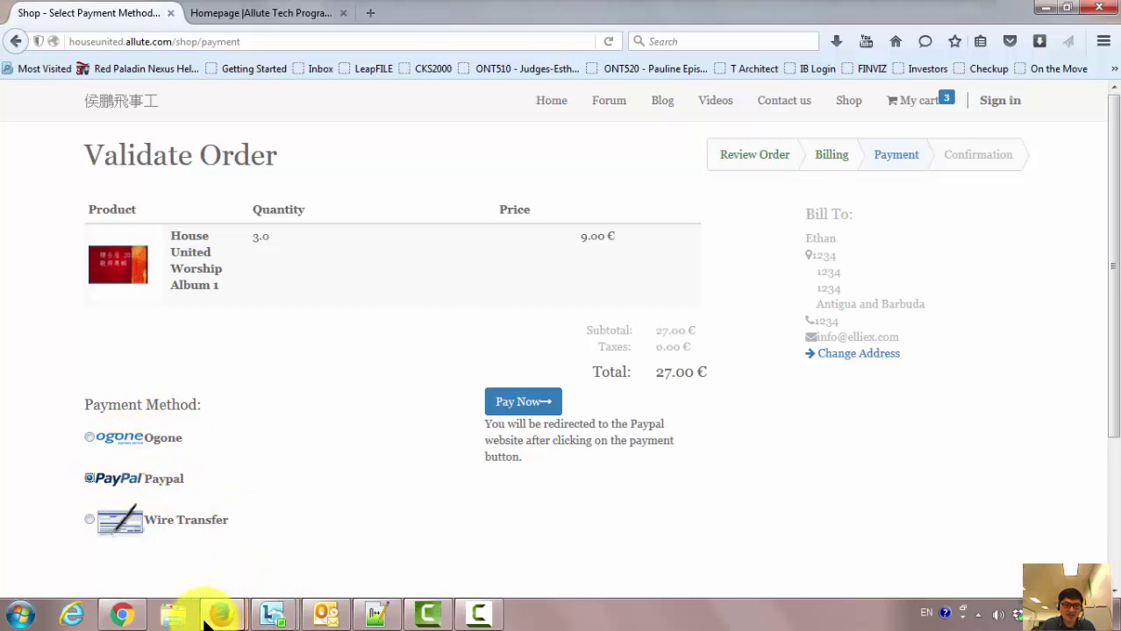
# Reselect Paypal as Default Acquirer in the Accounting settings and apply the changes.
pyautogui.click(123, 614)
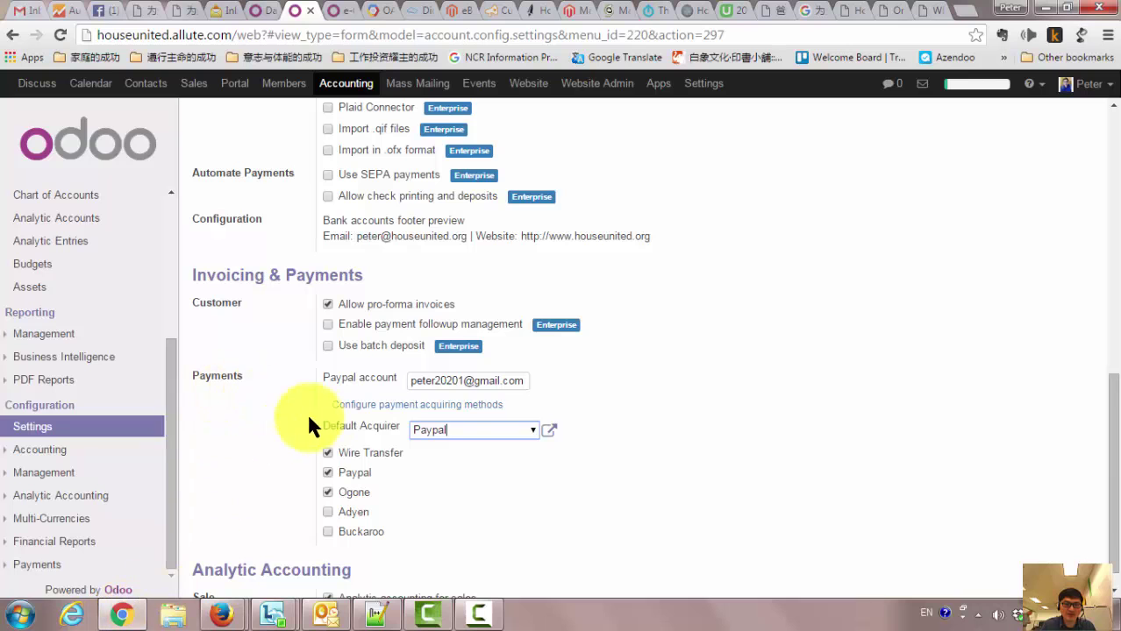
pyautogui.click(452, 431)
pyautogui.click(530, 430)
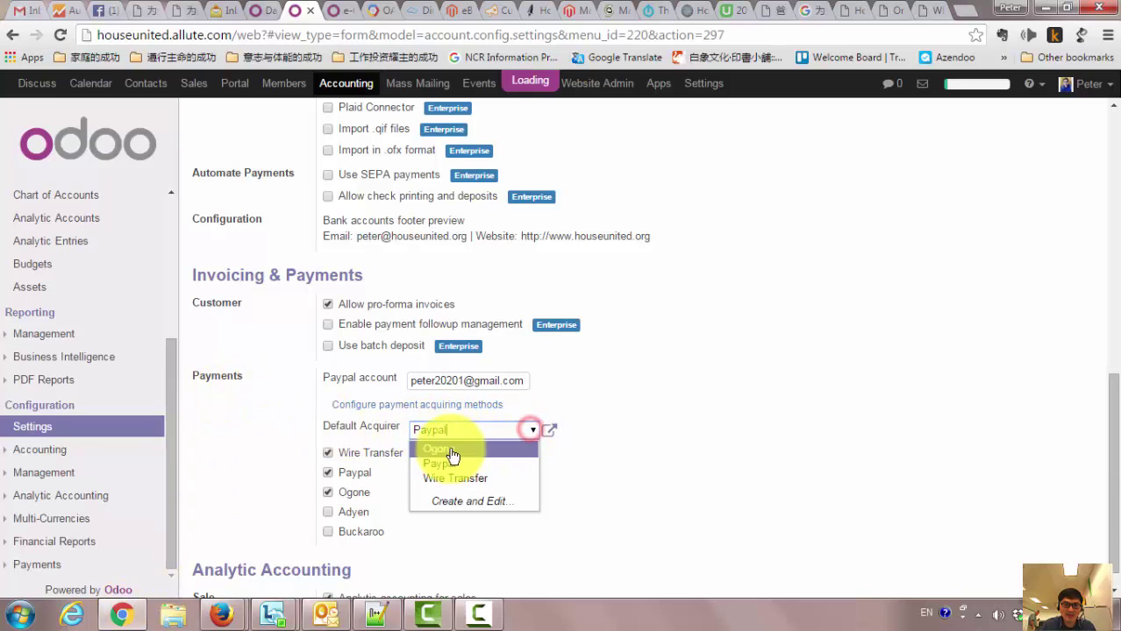
pyautogui.click(453, 467)
pyautogui.scroll(10, 328, 342)
pyautogui.scroll(2, 280, 246)
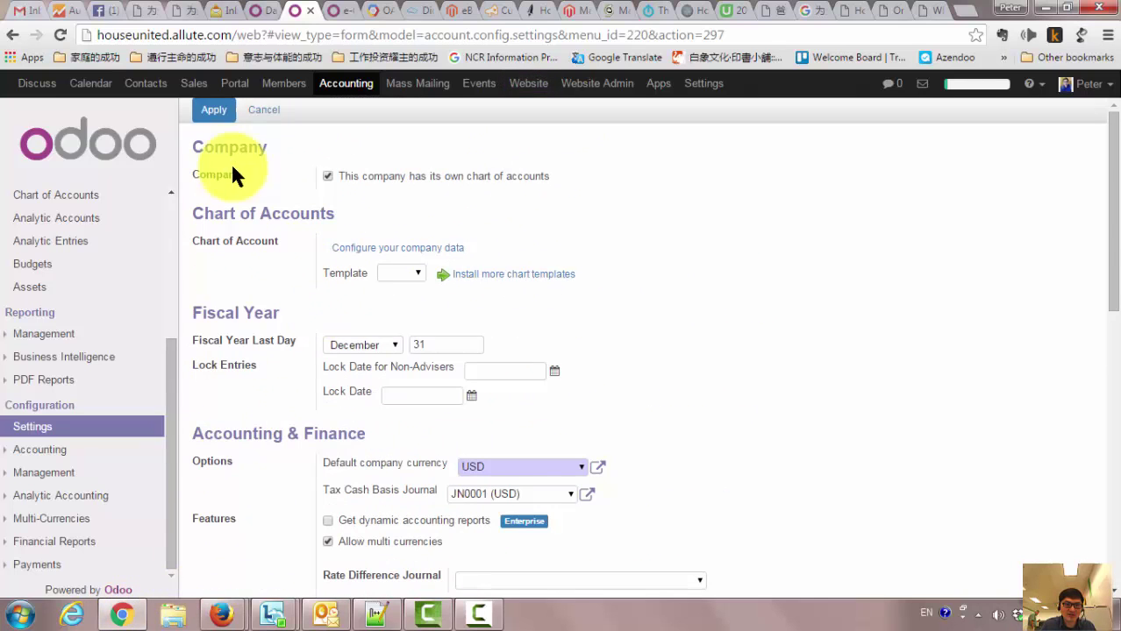
pyautogui.click(219, 122)
pyautogui.moveTo(221, 615)
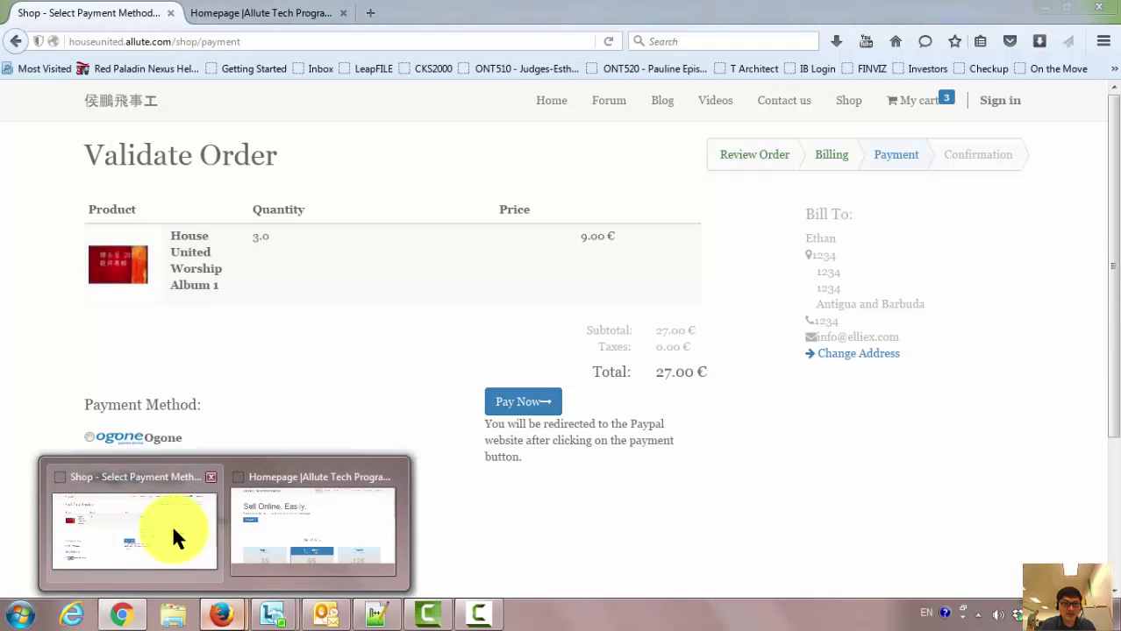
# Return to the shop's validation page and send the 27.00 € order to PayPal.
pyautogui.click(172, 525)
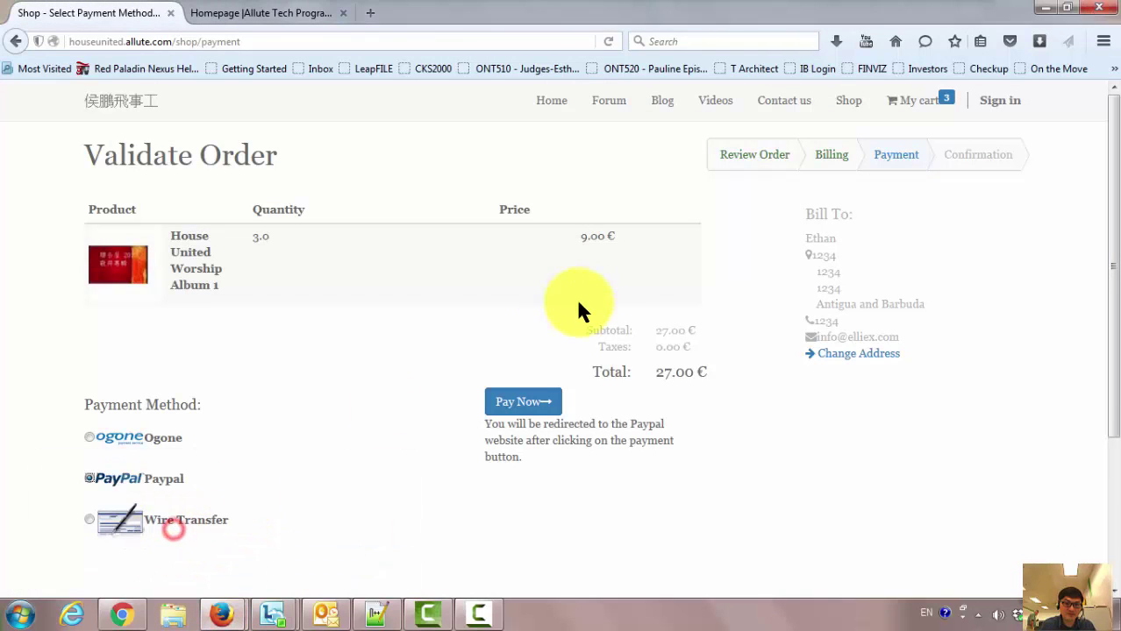
pyautogui.click(541, 409)
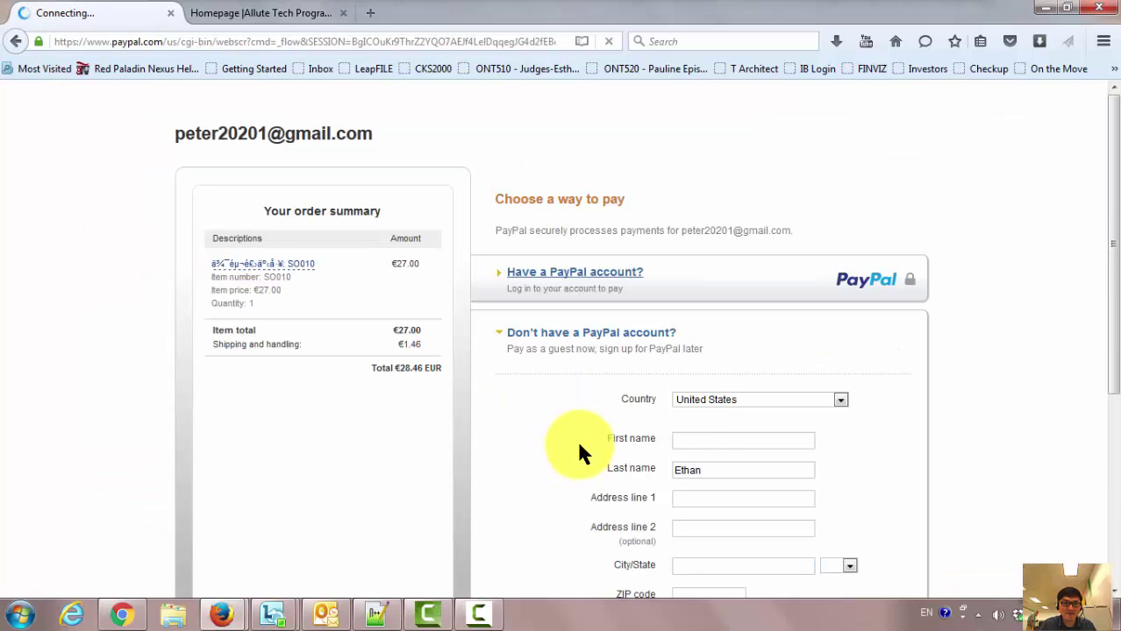
pyautogui.scroll(-3, 269, 283)
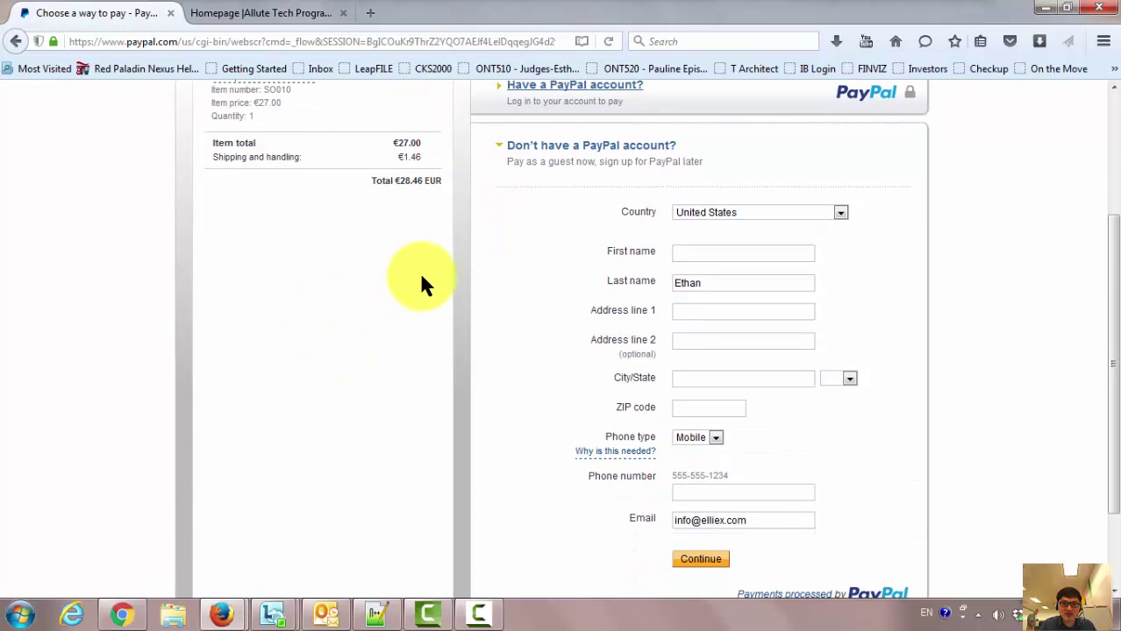
pyautogui.scroll(3, 676, 250)
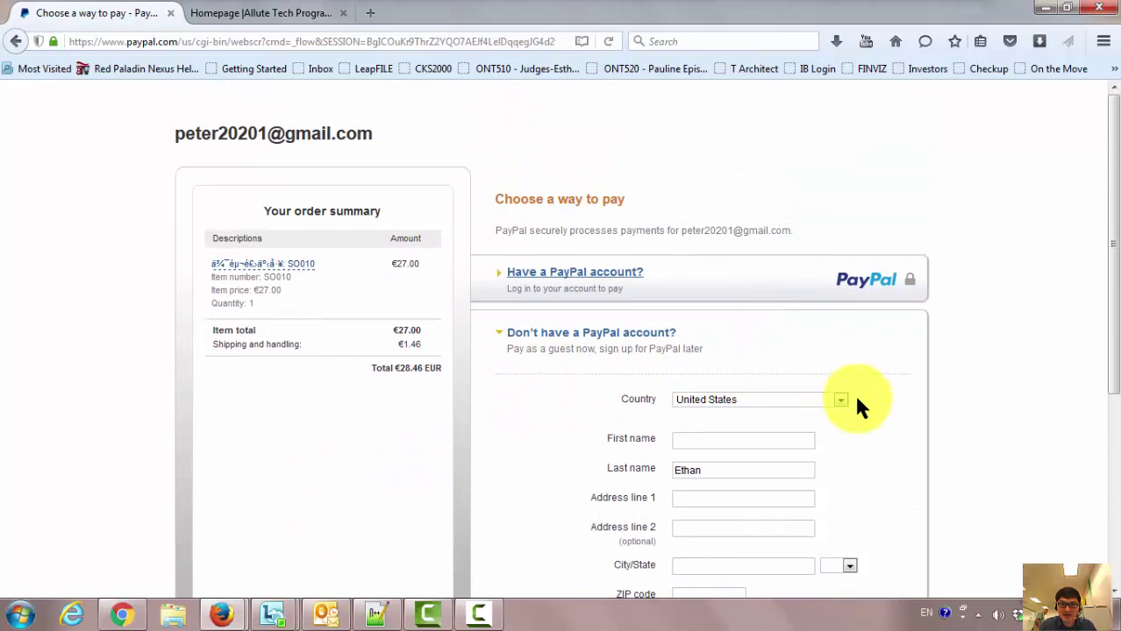